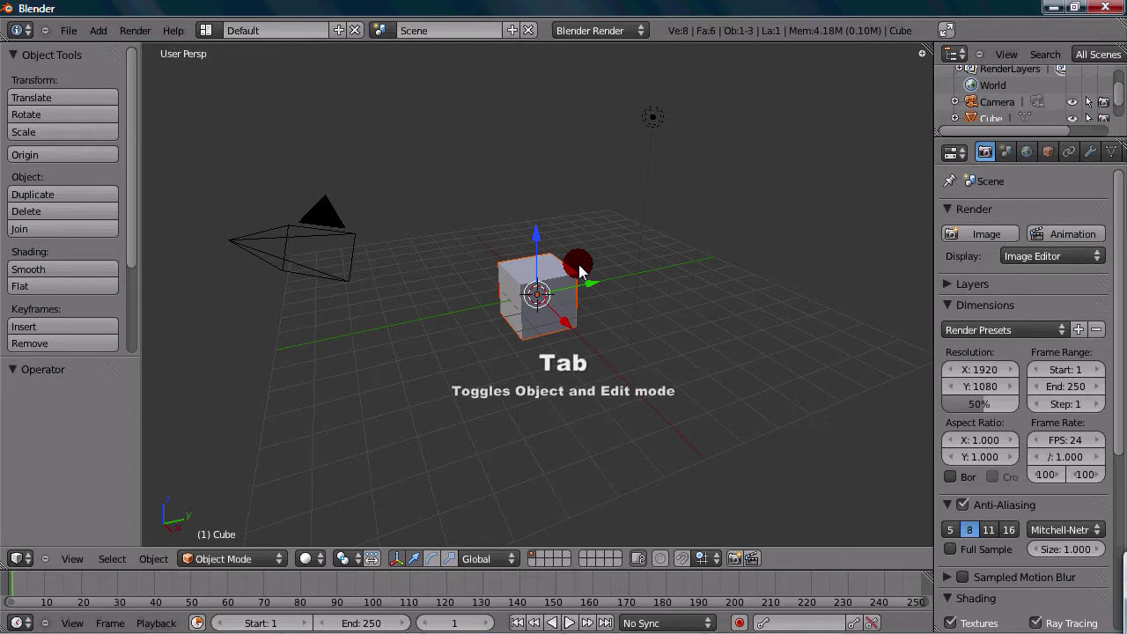
Switch the cube into Edit Mode and return it to Object Mode, twice in a row
{"action": "key", "text": "Tab"}
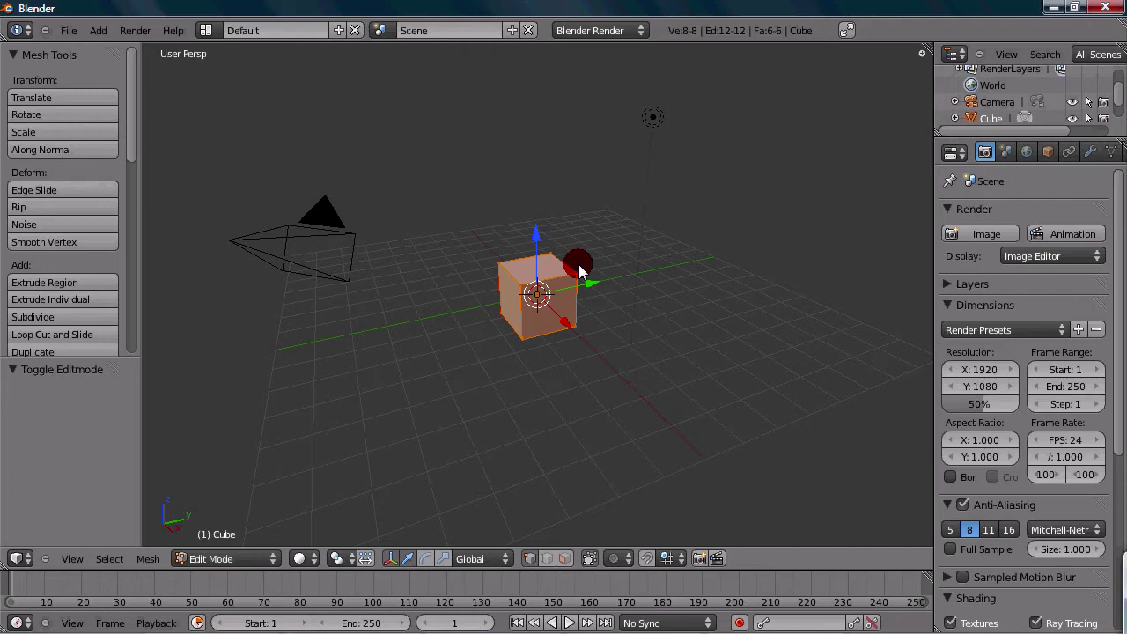
{"action": "key", "text": "Tab"}
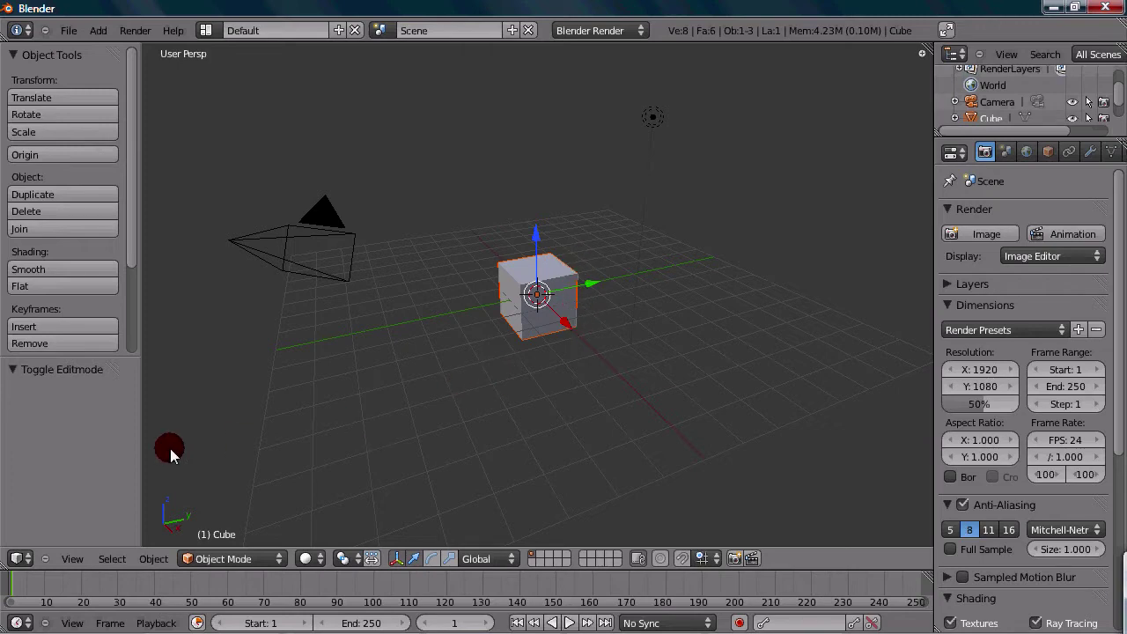
{"action": "left_click", "coordinate": [273, 557]}
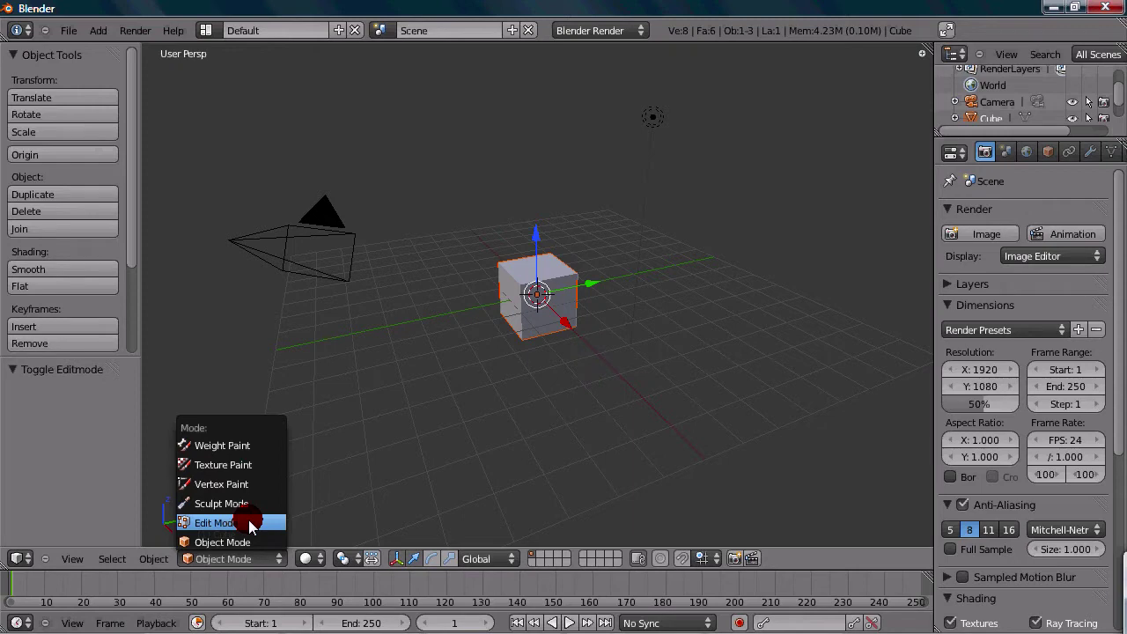
{"action": "left_click", "coordinate": [250, 526]}
{"action": "left_click", "coordinate": [251, 558]}
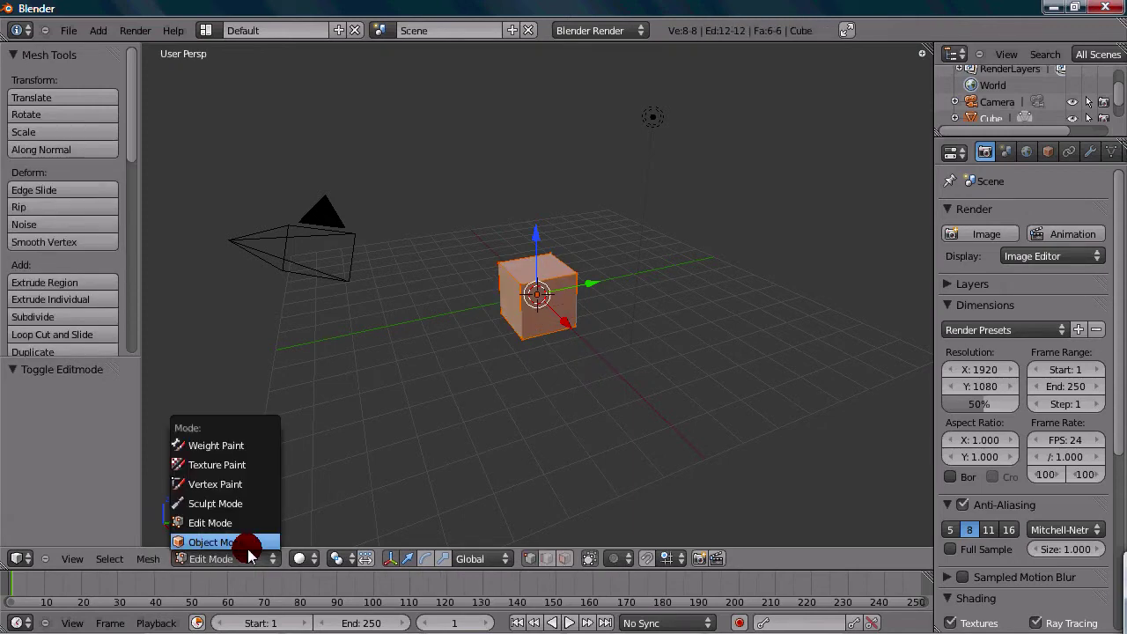
{"action": "left_click", "coordinate": [251, 543]}
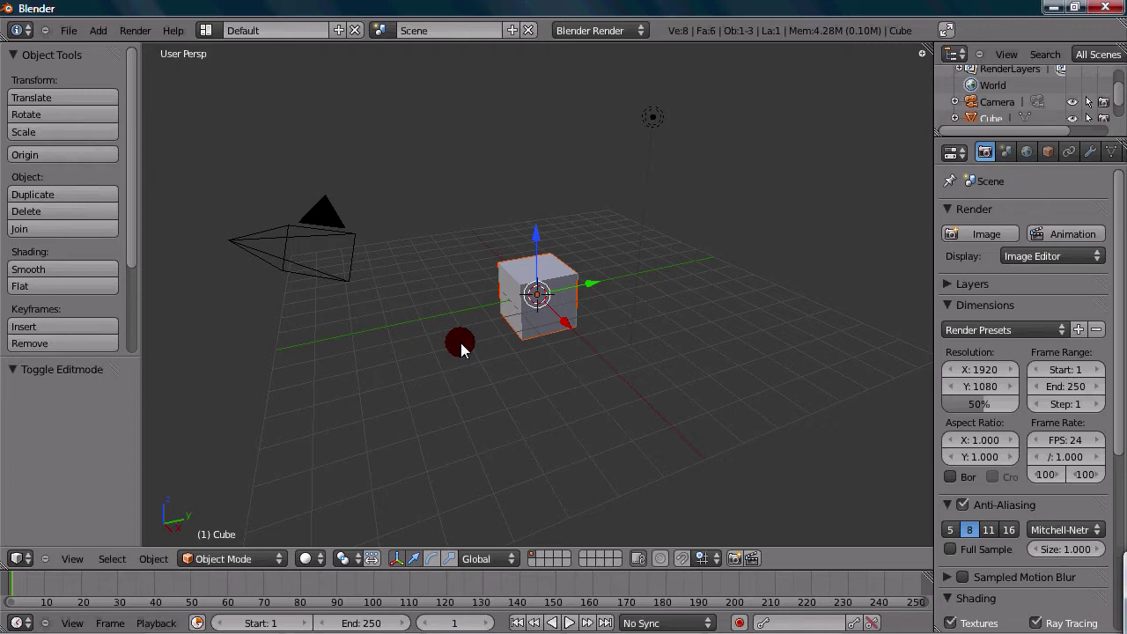
Put the cube into Edit Mode
{"action": "key", "text": "Tab"}
{"action": "scroll", "coordinate": [461, 342], "scroll_direction": "up", "scroll_amount": 5}
{"action": "middle_click_drag", "start_coordinate": [460, 343], "coordinate": [462, 364], "text": "shift"}
{"action": "scroll", "coordinate": [466, 360], "scroll_direction": "up", "scroll_amount": 3}
{"action": "scroll", "coordinate": [466, 357], "scroll_direction": "down", "scroll_amount": 2}
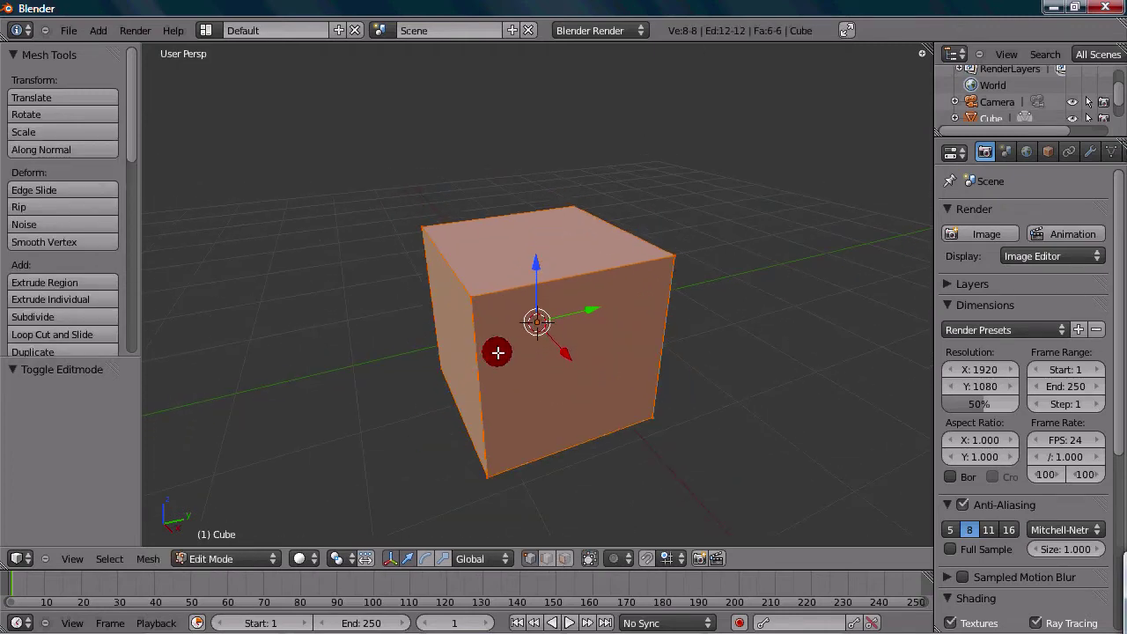
{"action": "scroll", "coordinate": [473, 347], "scroll_direction": "down", "scroll_amount": 2}
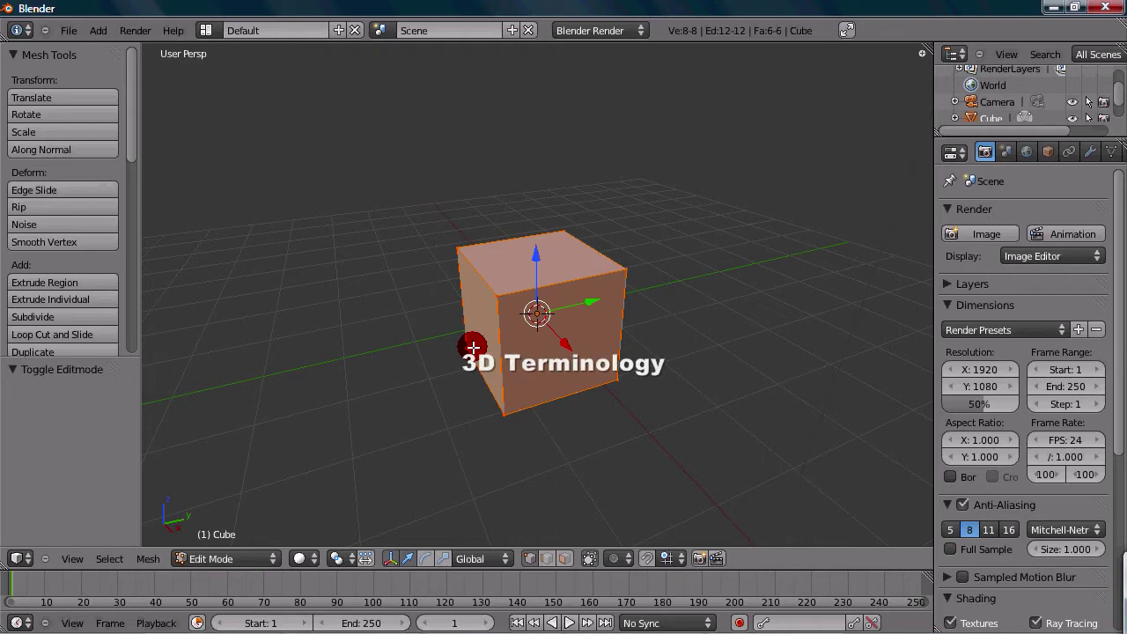
Deselect the cube's entire mesh
{"action": "scroll", "coordinate": [473, 347], "scroll_direction": "up", "scroll_amount": 6}
{"action": "scroll", "coordinate": [551, 254], "scroll_direction": "down", "scroll_amount": 3}
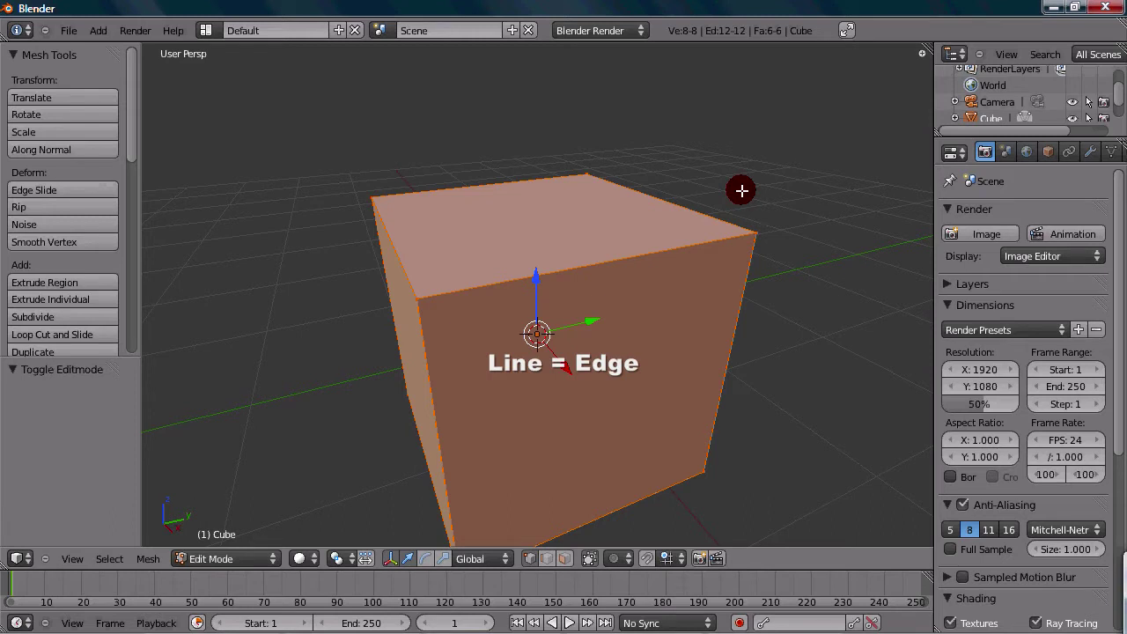
{"action": "scroll", "coordinate": [647, 325], "scroll_direction": "down", "scroll_amount": 2}
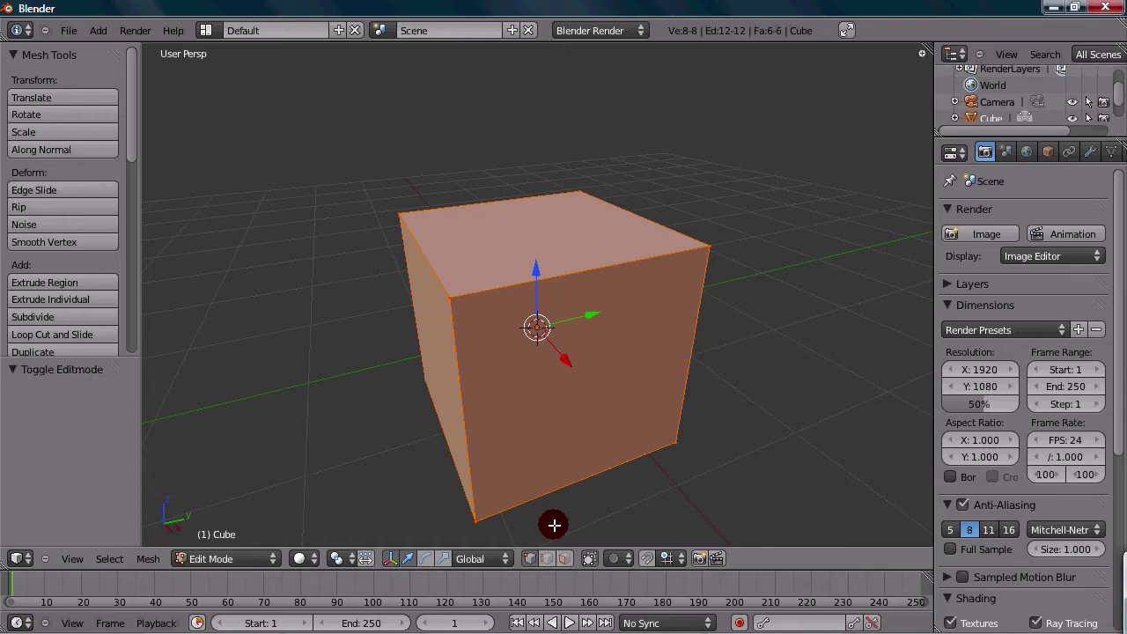
{"action": "middle_click_drag", "start_coordinate": [554, 525], "coordinate": [563, 398], "text": "ctrl"}
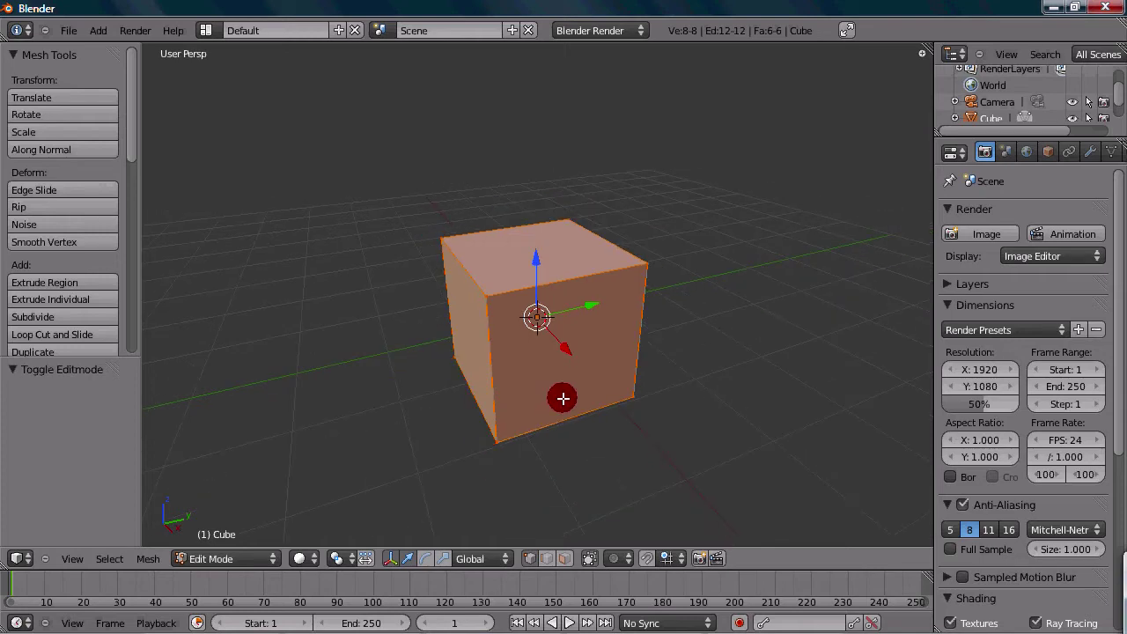
{"action": "key", "text": "a"}
{"action": "scroll", "coordinate": [563, 398], "scroll_direction": "up", "scroll_amount": 2}
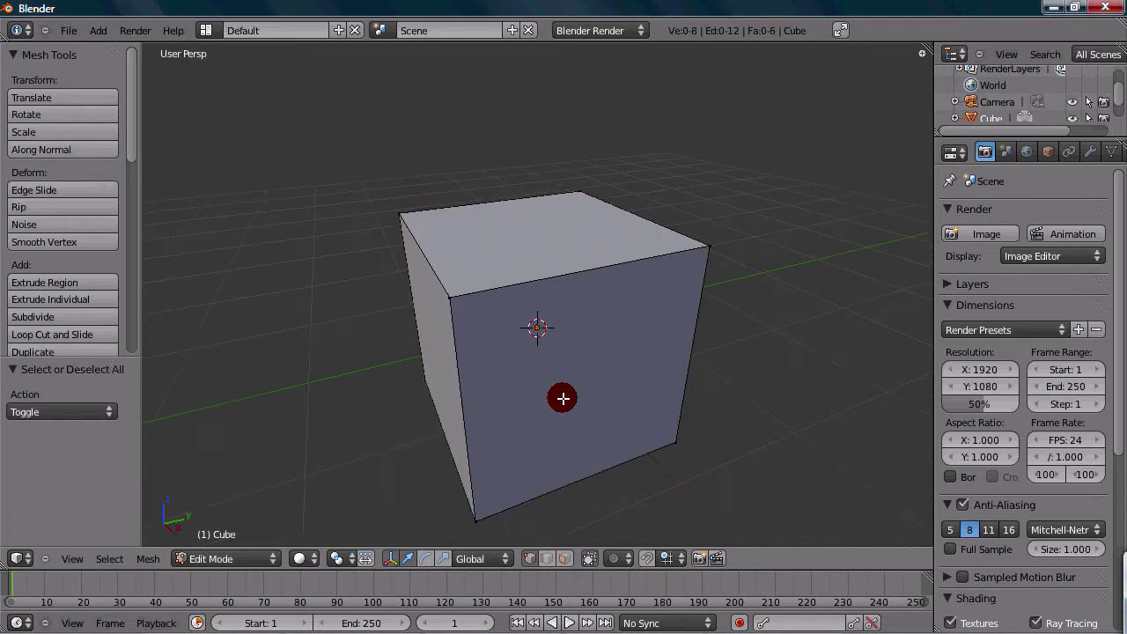
{"action": "scroll", "coordinate": [562, 398], "scroll_direction": "down", "scroll_amount": 1}
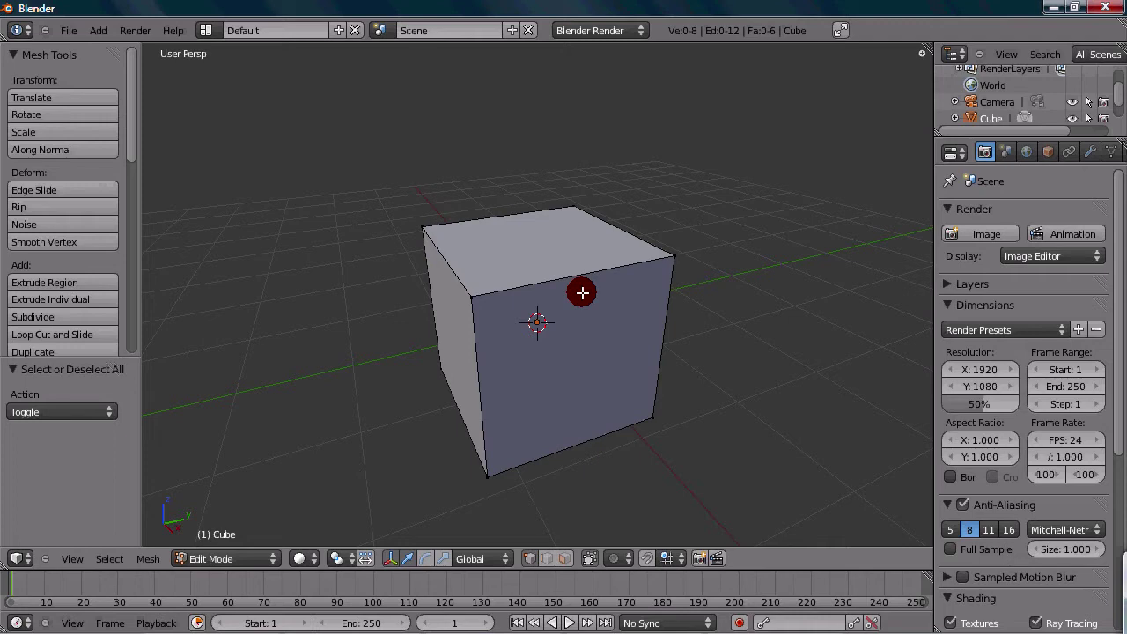
Examine the deselected cube's vertices, edges and faces from several angles and distances
{"action": "middle_click_drag", "start_coordinate": [582, 292], "coordinate": [552, 361]}
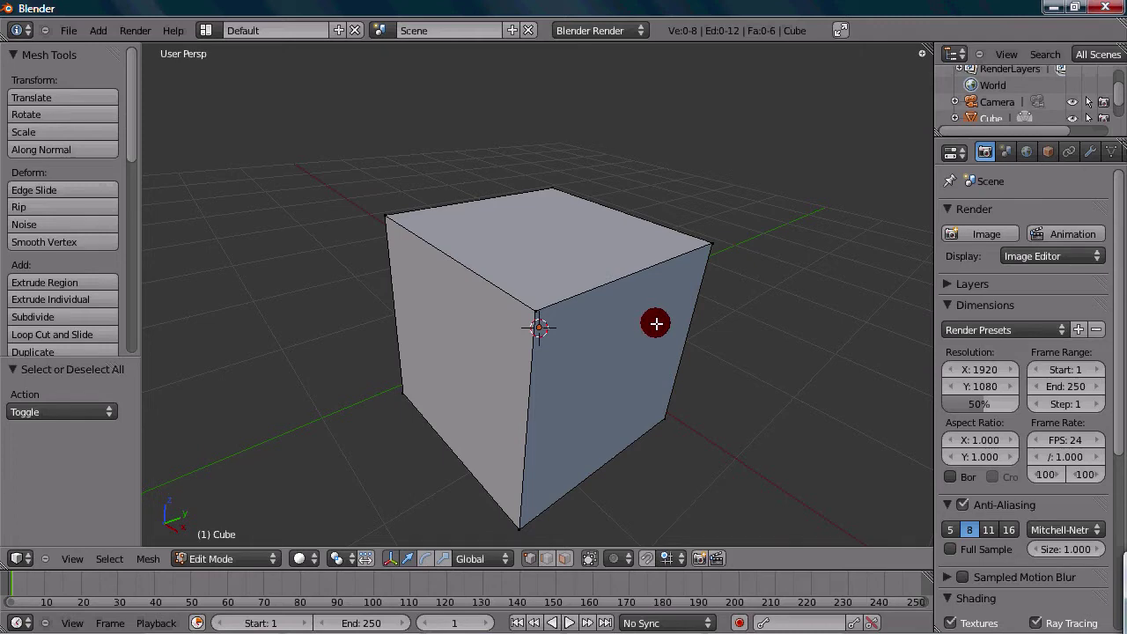
{"action": "middle_click_drag", "start_coordinate": [656, 323], "coordinate": [631, 309]}
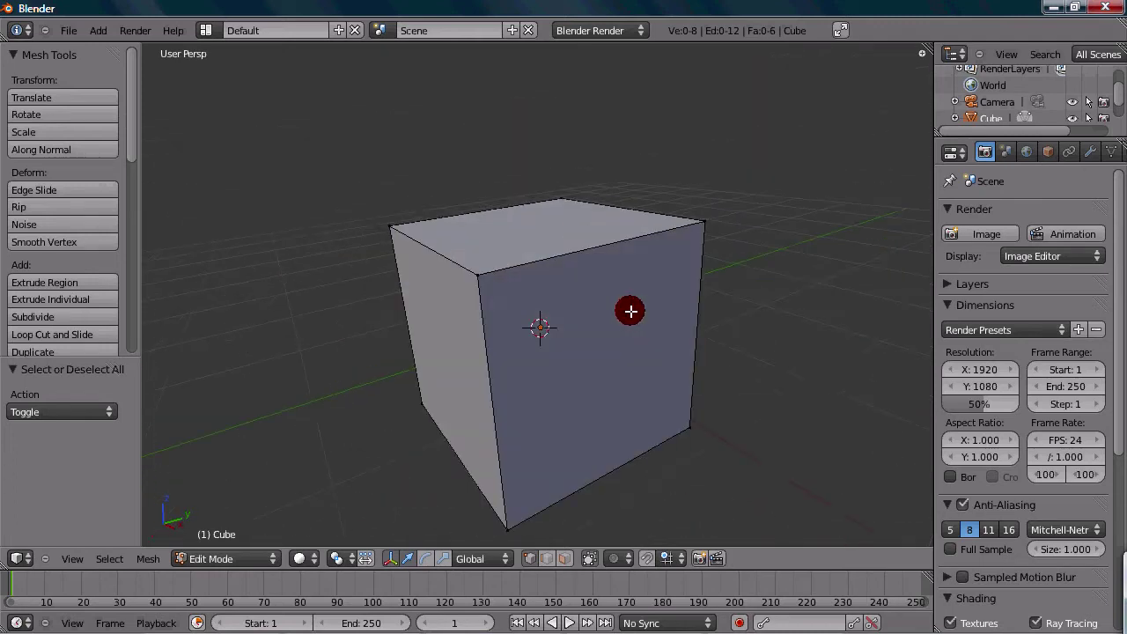
{"action": "scroll", "coordinate": [563, 322], "scroll_direction": "down", "scroll_amount": 3}
{"action": "scroll", "coordinate": [564, 322], "scroll_direction": "up", "scroll_amount": 3}
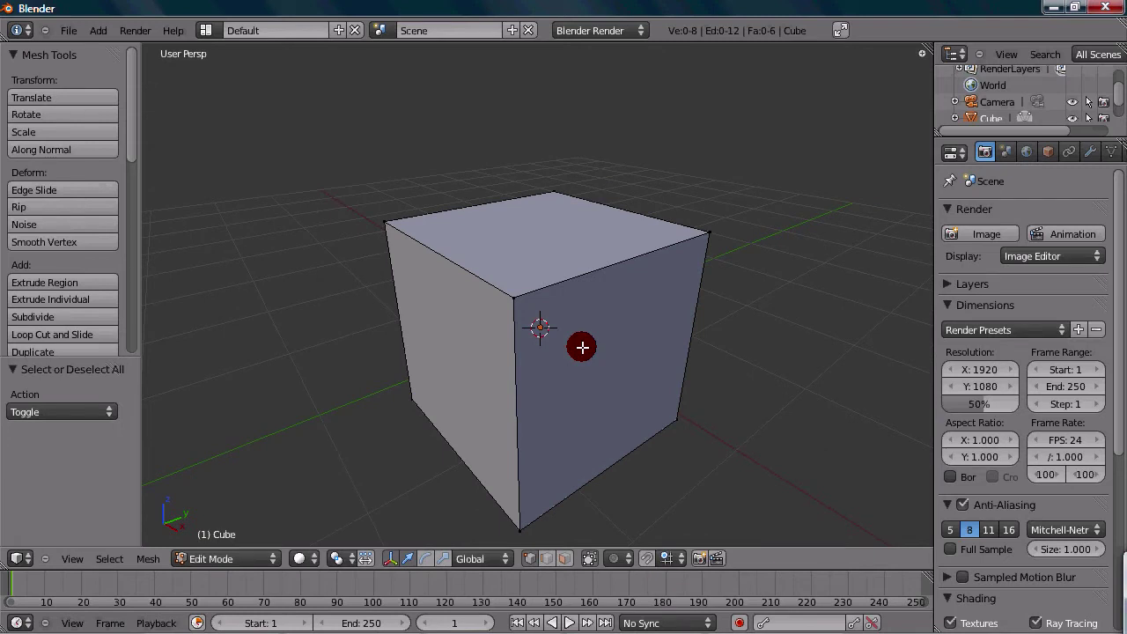
{"action": "scroll", "coordinate": [582, 346], "scroll_direction": "down", "scroll_amount": 2}
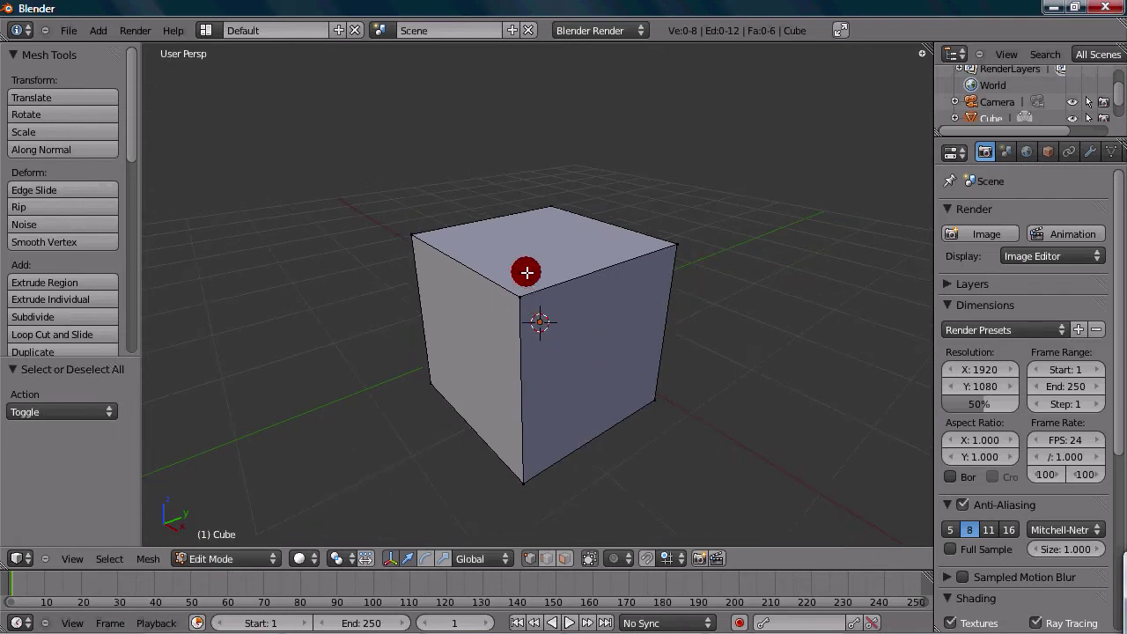
{"action": "scroll", "coordinate": [669, 284], "scroll_direction": "down", "scroll_amount": 2}
{"action": "middle_click_drag", "start_coordinate": [673, 363], "coordinate": [593, 337]}
{"action": "scroll", "coordinate": [622, 345], "scroll_direction": "up", "scroll_amount": 6}
{"action": "scroll", "coordinate": [590, 331], "scroll_direction": "down", "scroll_amount": 5}
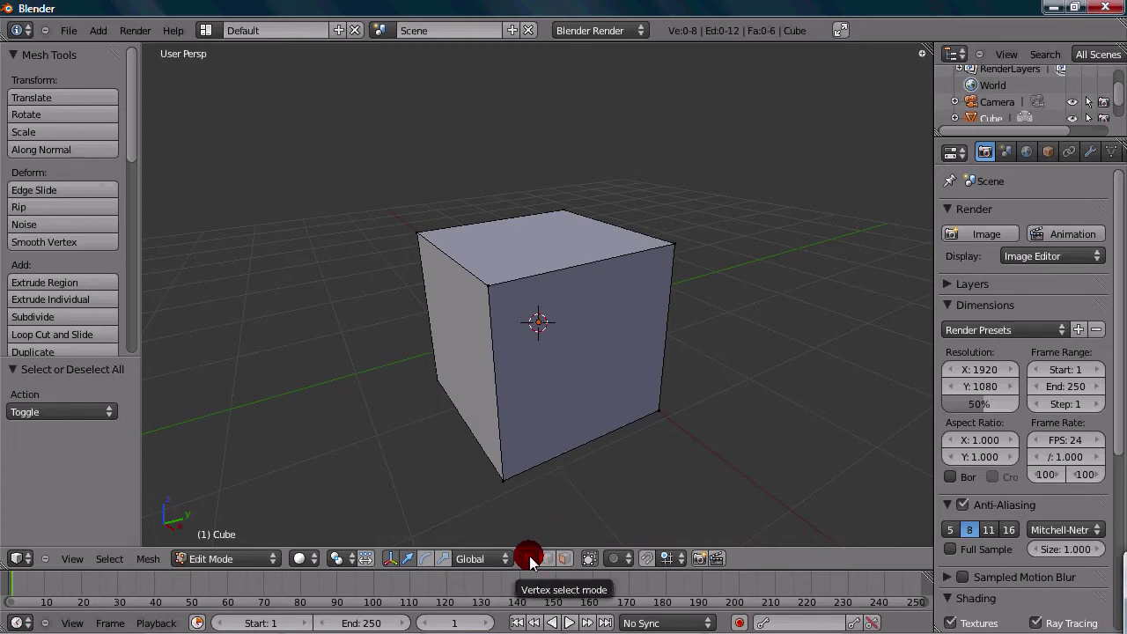
Select several of the cube's corner vertices one at a time, ending with the far upper corner
{"action": "right_click", "coordinate": [677, 240]}
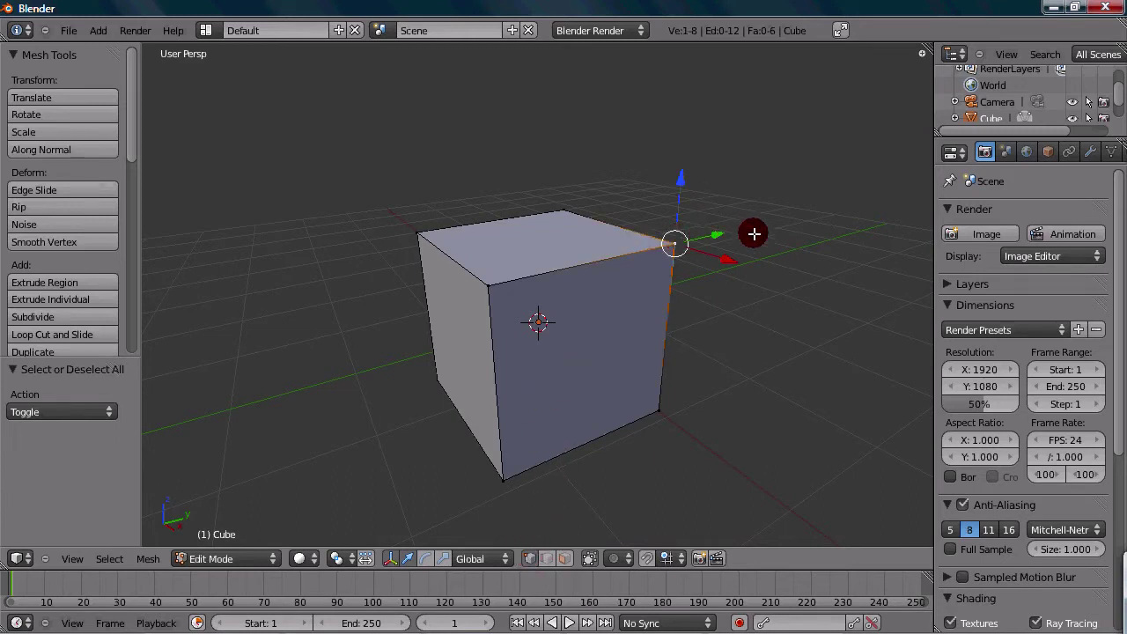
{"action": "right_click", "coordinate": [685, 398]}
{"action": "right_click", "coordinate": [498, 300]}
{"action": "right_click", "coordinate": [549, 202]}
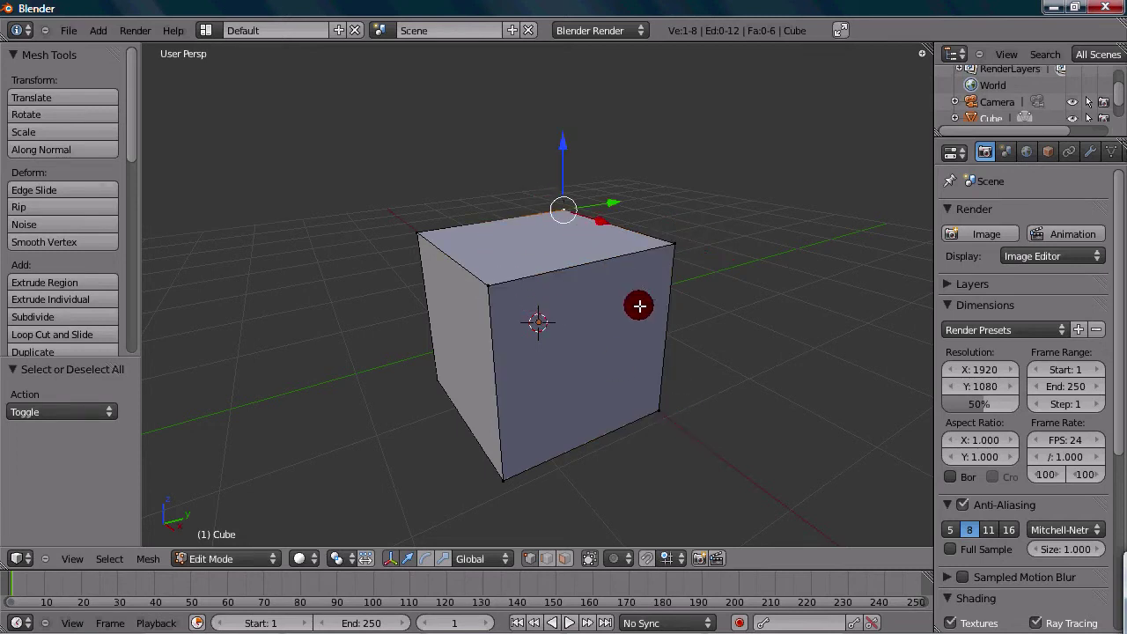
Change to edge selection and select two of the cube's top edges one after the other
{"action": "left_click", "coordinate": [547, 558]}
{"action": "right_click", "coordinate": [574, 269]}
{"action": "right_click", "coordinate": [608, 226]}
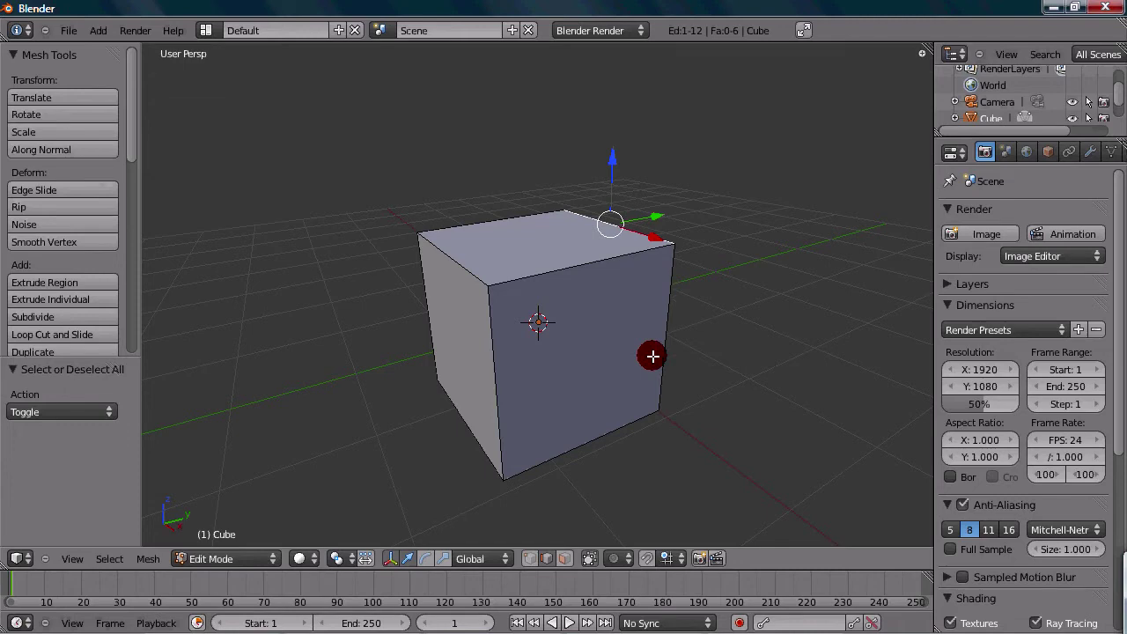
Change to face selection and select the cube's visible faces individually, ending with the front face
{"action": "left_click", "coordinate": [566, 558]}
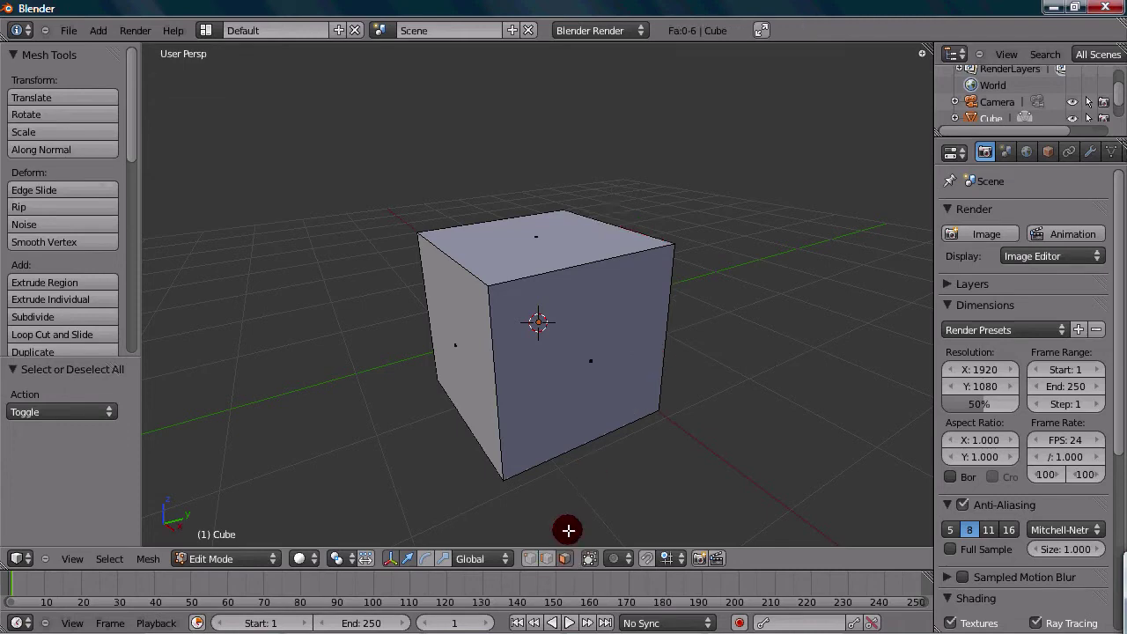
{"action": "right_click", "coordinate": [592, 342]}
{"action": "right_click", "coordinate": [532, 236]}
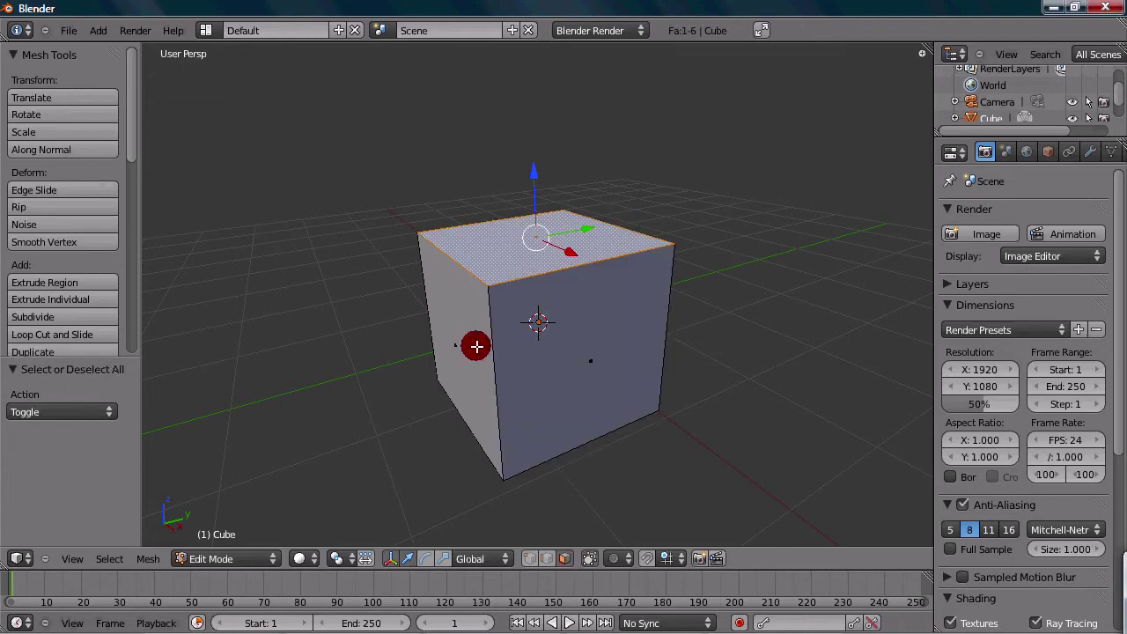
{"action": "right_click", "coordinate": [477, 346]}
{"action": "right_click", "coordinate": [584, 370]}
{"action": "middle_click_drag", "start_coordinate": [546, 393], "coordinate": [528, 393]}
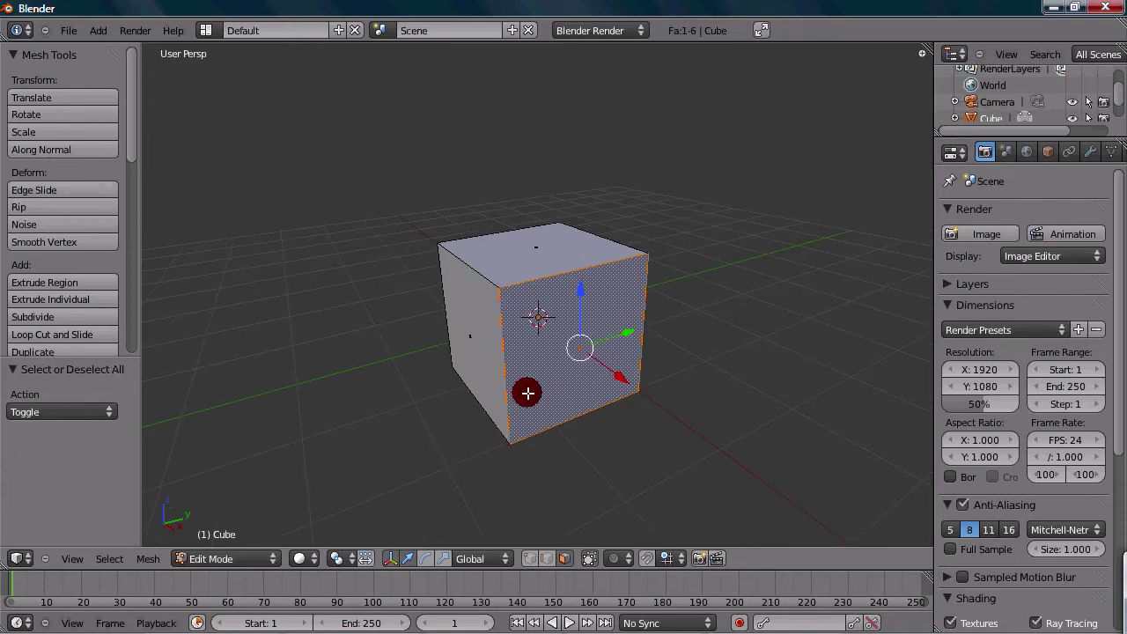
Choose Face as the mesh select mode
{"action": "key", "text": "ctrl+Tab"}
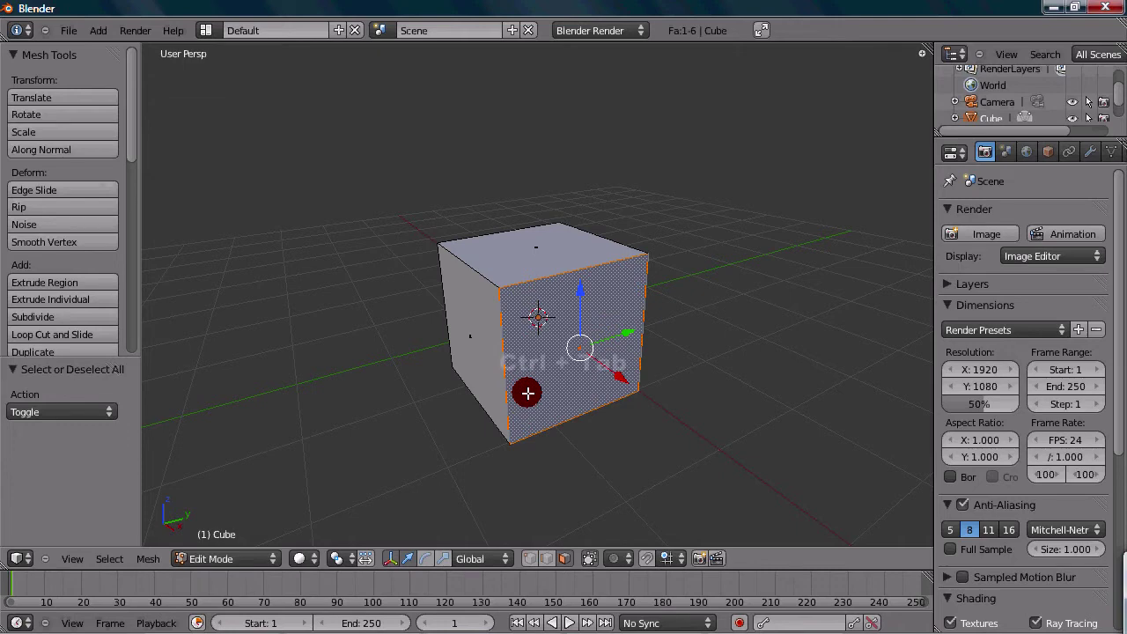
{"action": "right_click", "coordinate": [581, 384]}
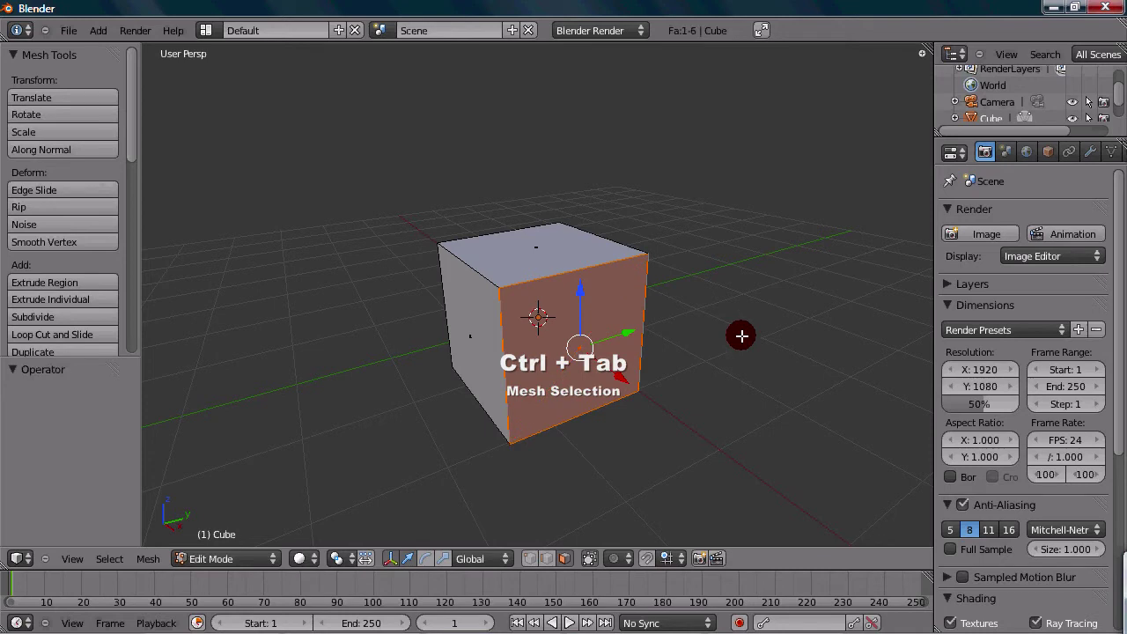
{"action": "key", "text": "ctrl+Tab"}
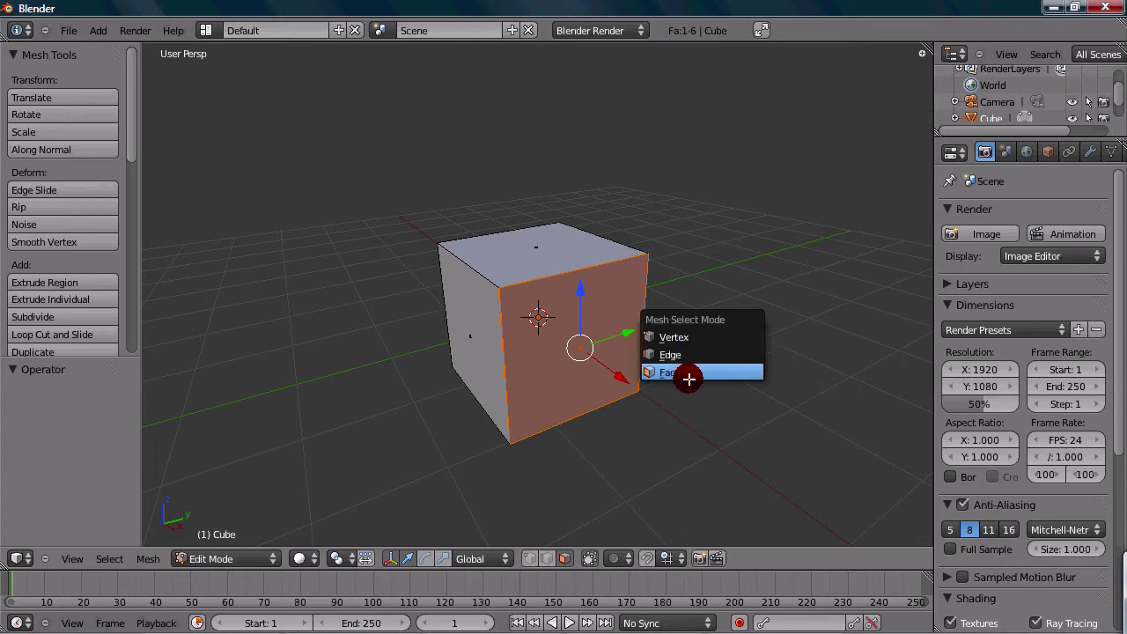
{"action": "left_click", "coordinate": [689, 374]}
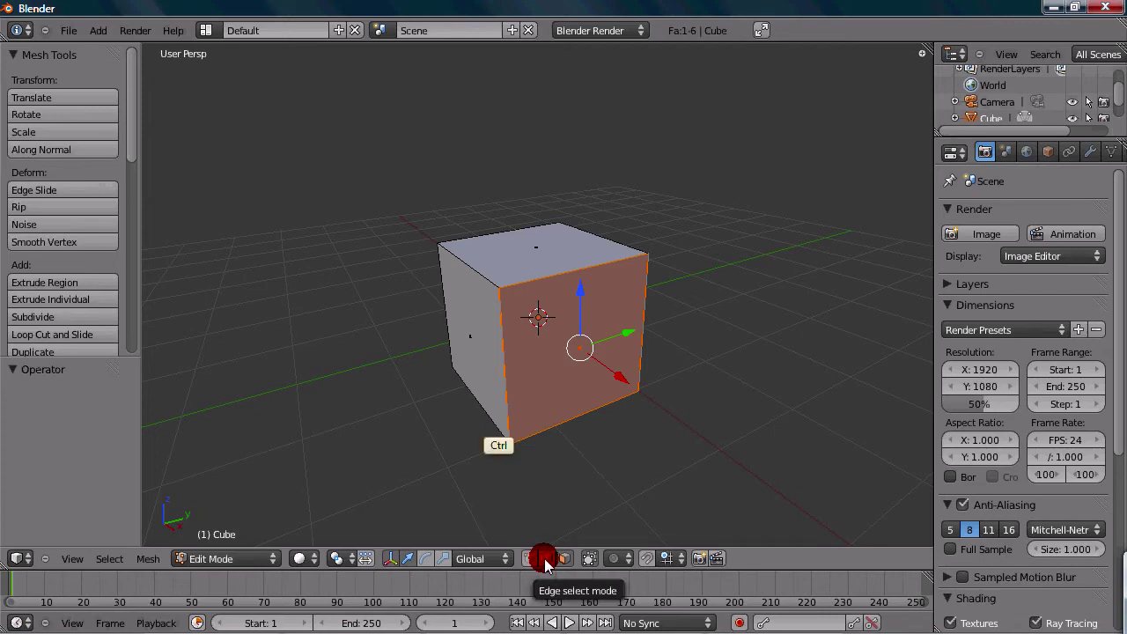
Set the mesh select mode to Edge
{"action": "key", "text": "ctrl+Tab"}
{"action": "key", "text": "ctrl+Tab"}
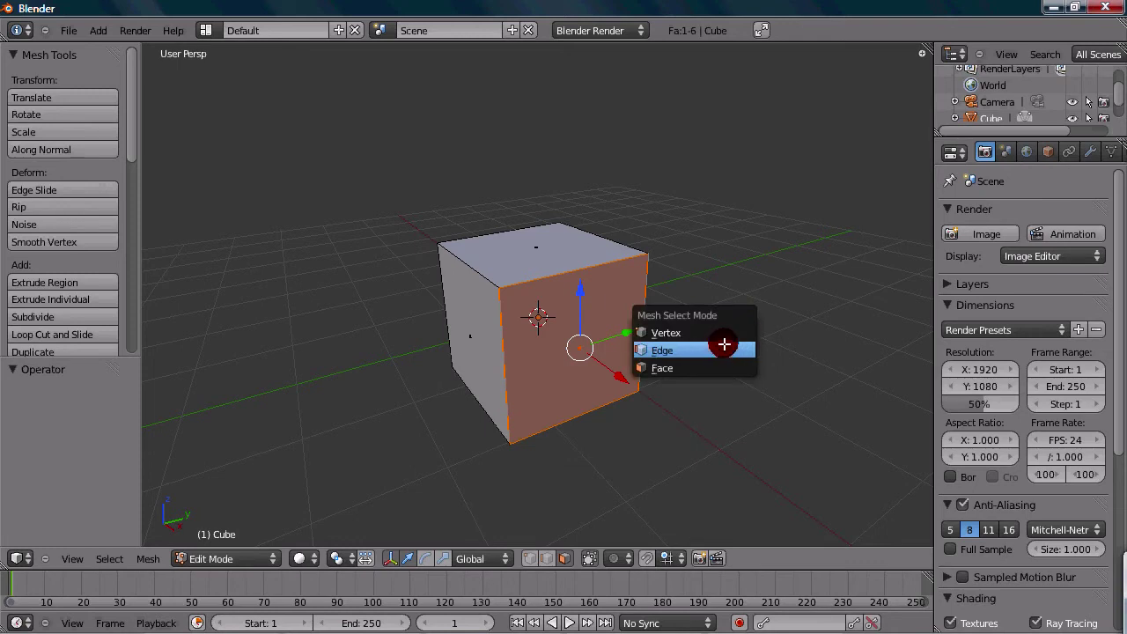
{"action": "left_click", "coordinate": [722, 347]}
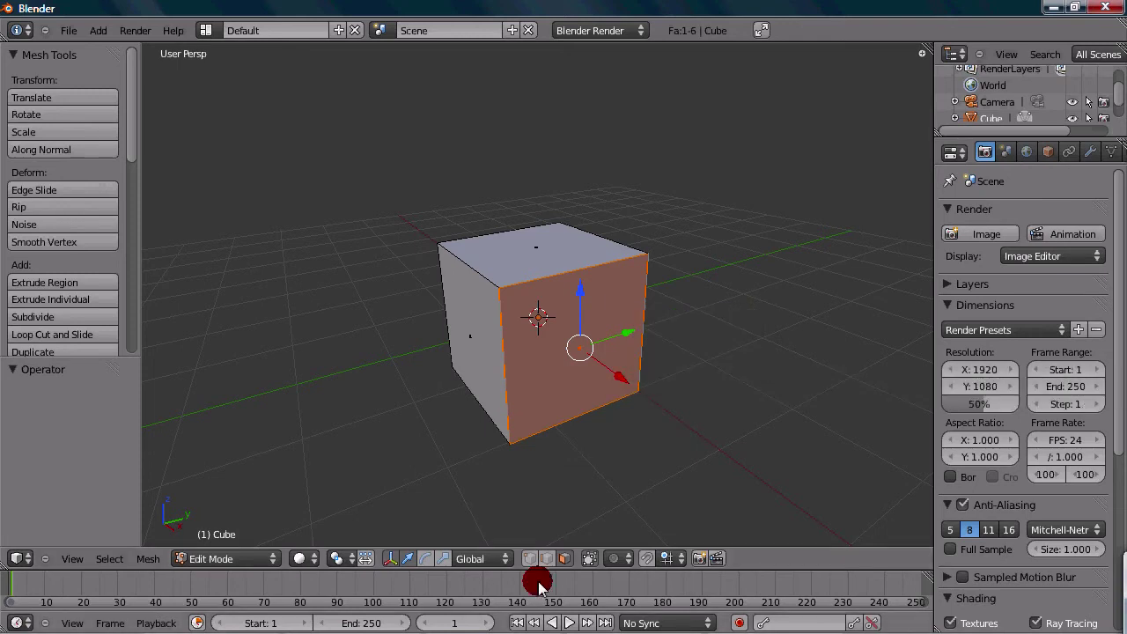
{"action": "scroll", "coordinate": [512, 321], "scroll_direction": "down", "scroll_amount": 2}
{"action": "scroll", "coordinate": [512, 324], "scroll_direction": "up", "scroll_amount": 6}
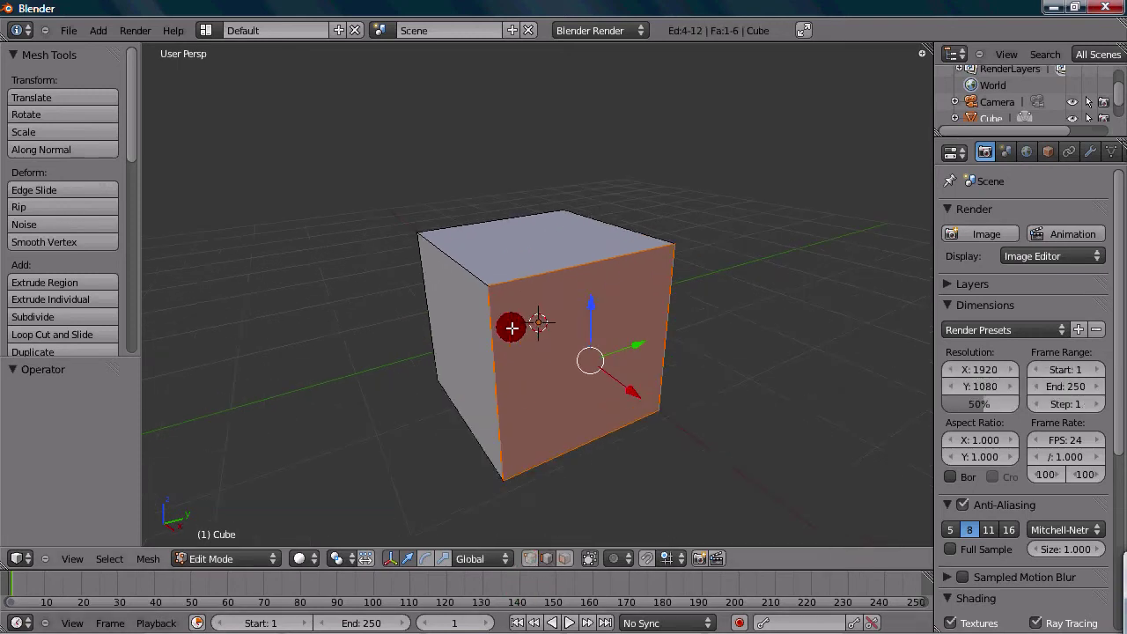
{"action": "scroll", "coordinate": [515, 328], "scroll_direction": "down", "scroll_amount": 2}
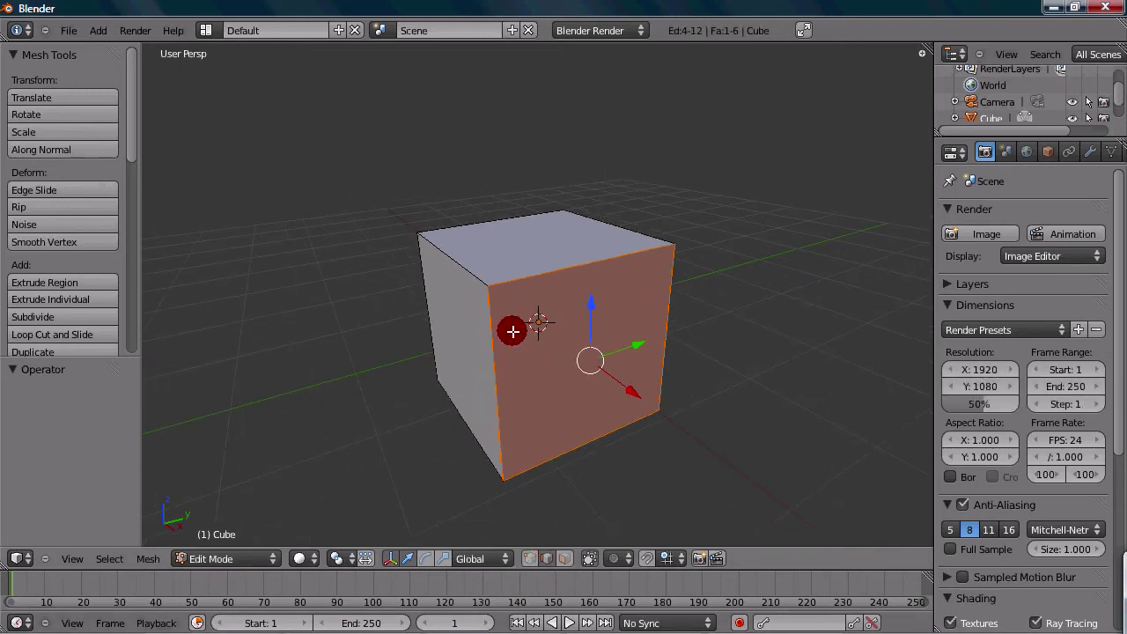
Change to vertex selection and select only the cube's near upper corner vertex
{"action": "left_click", "coordinate": [529, 559], "text": "shift"}
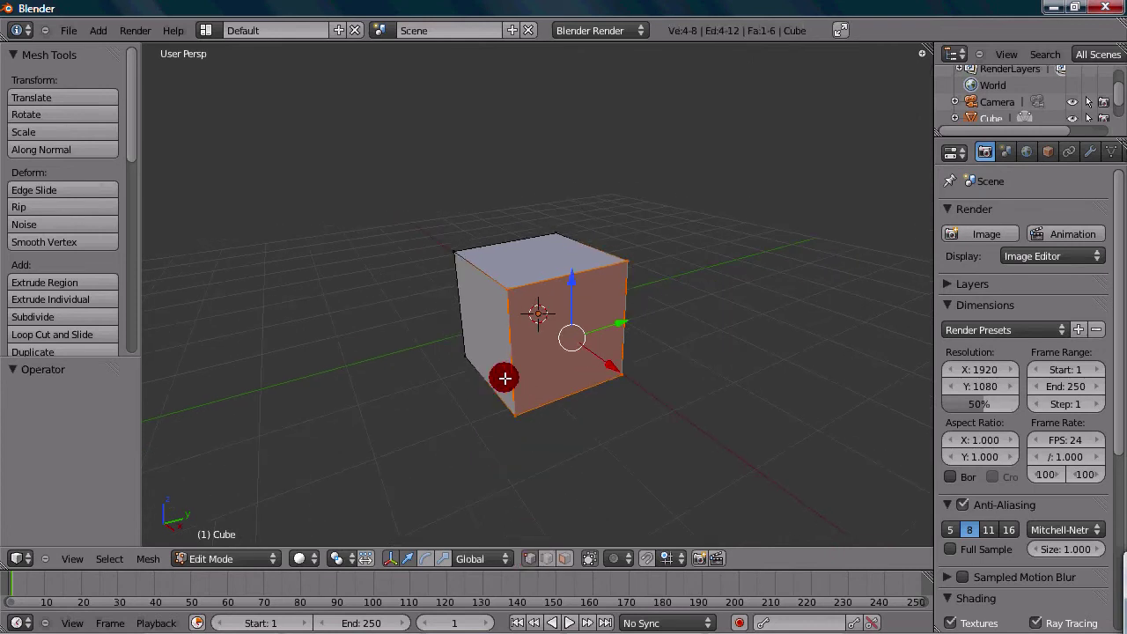
{"action": "scroll", "coordinate": [503, 375], "scroll_direction": "down", "scroll_amount": 2}
{"action": "scroll", "coordinate": [503, 373], "scroll_direction": "up", "scroll_amount": 3}
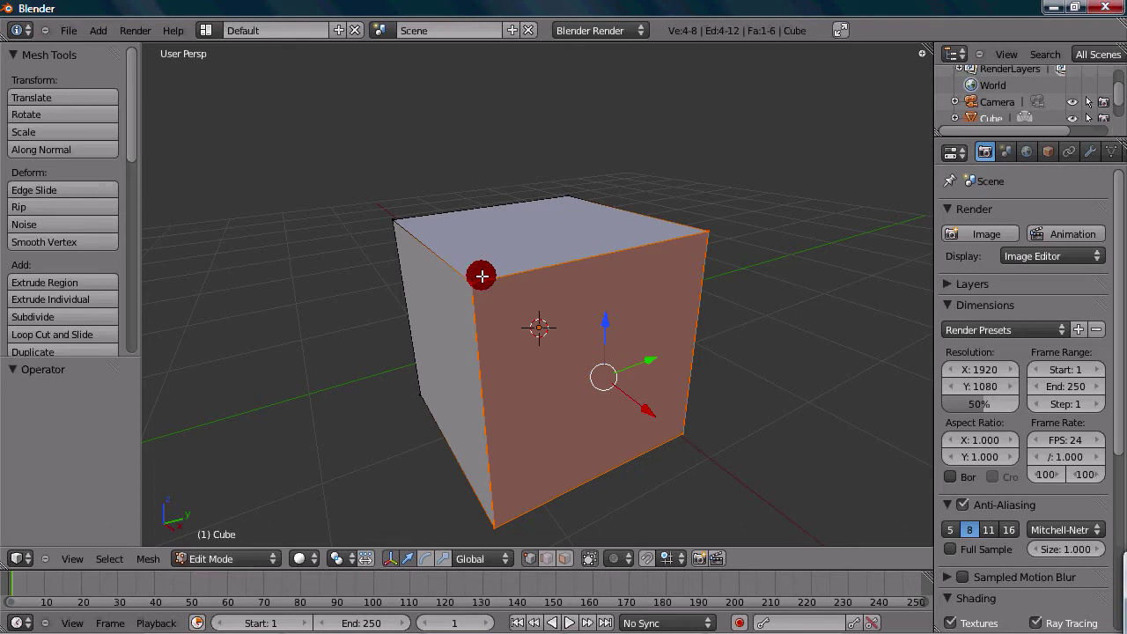
{"action": "right_click", "coordinate": [481, 275]}
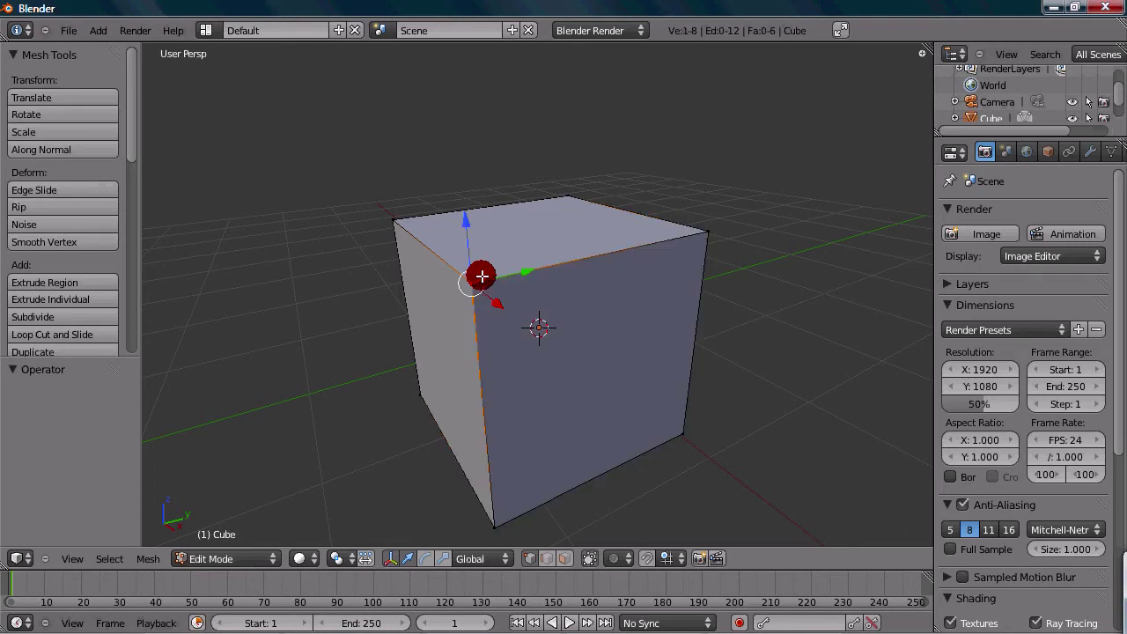
{"action": "middle_click_drag", "start_coordinate": [482, 276], "coordinate": [525, 341]}
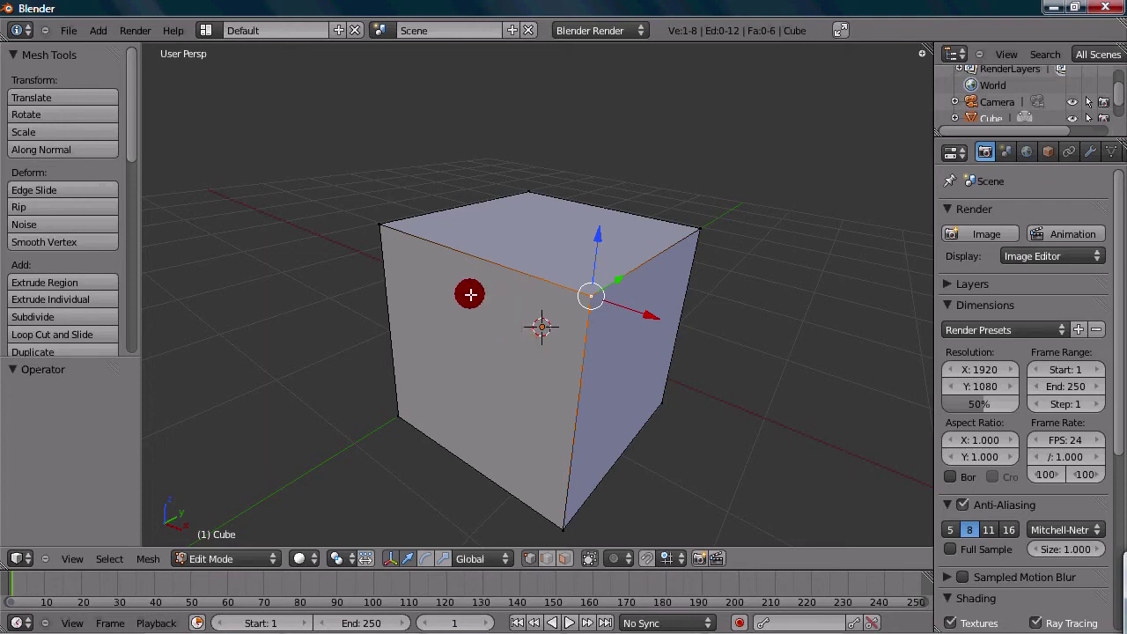
Add the front face's other upper corner vertex to the selection and move both vertices by -0.824 along Z
{"action": "middle_click_drag", "start_coordinate": [523, 461], "coordinate": [493, 323]}
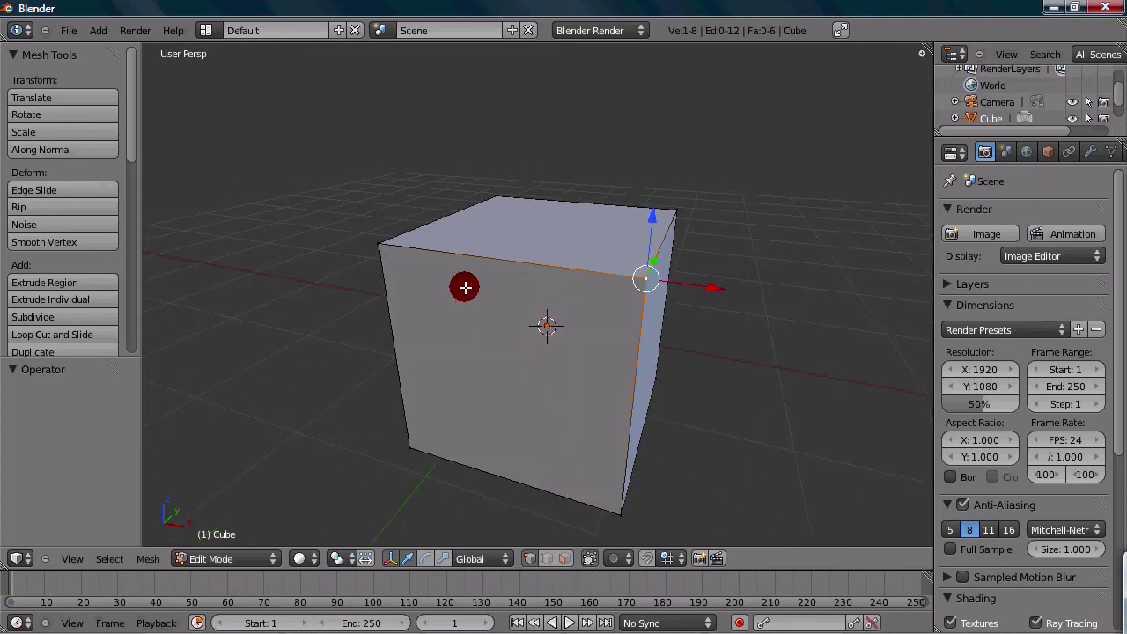
{"action": "right_click", "coordinate": [380, 246], "text": "shift"}
{"action": "middle_click_drag", "start_coordinate": [403, 411], "coordinate": [458, 192]}
{"action": "left_click_drag", "start_coordinate": [459, 193], "coordinate": [485, 360]}
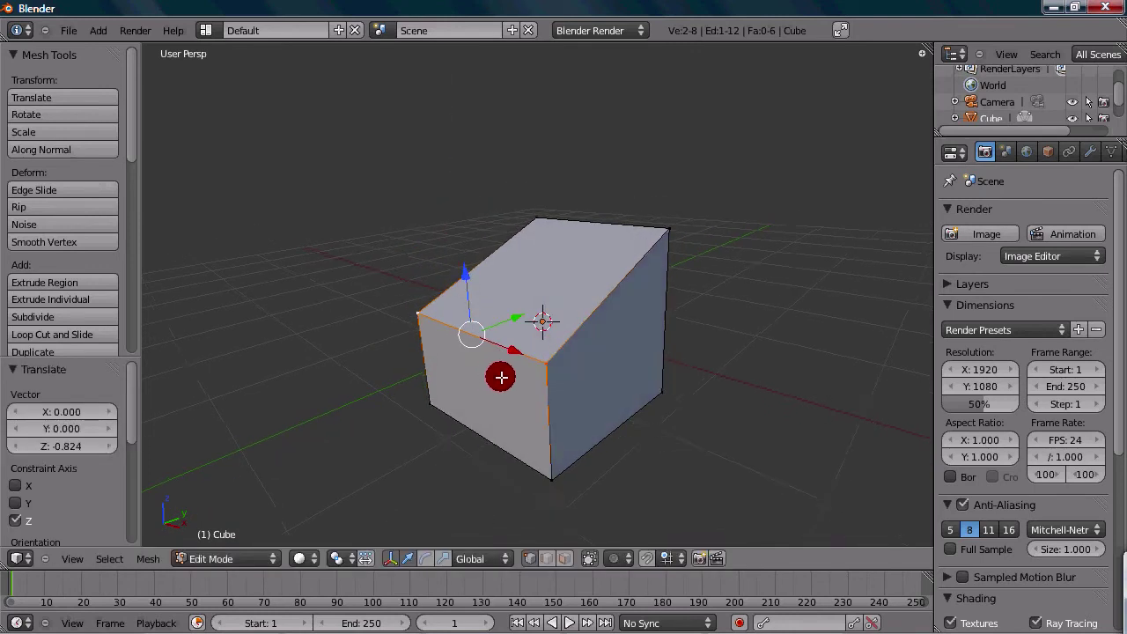
{"action": "key", "text": "g"}
{"action": "key", "text": "z"}
{"action": "right_click", "coordinate": [530, 393]}
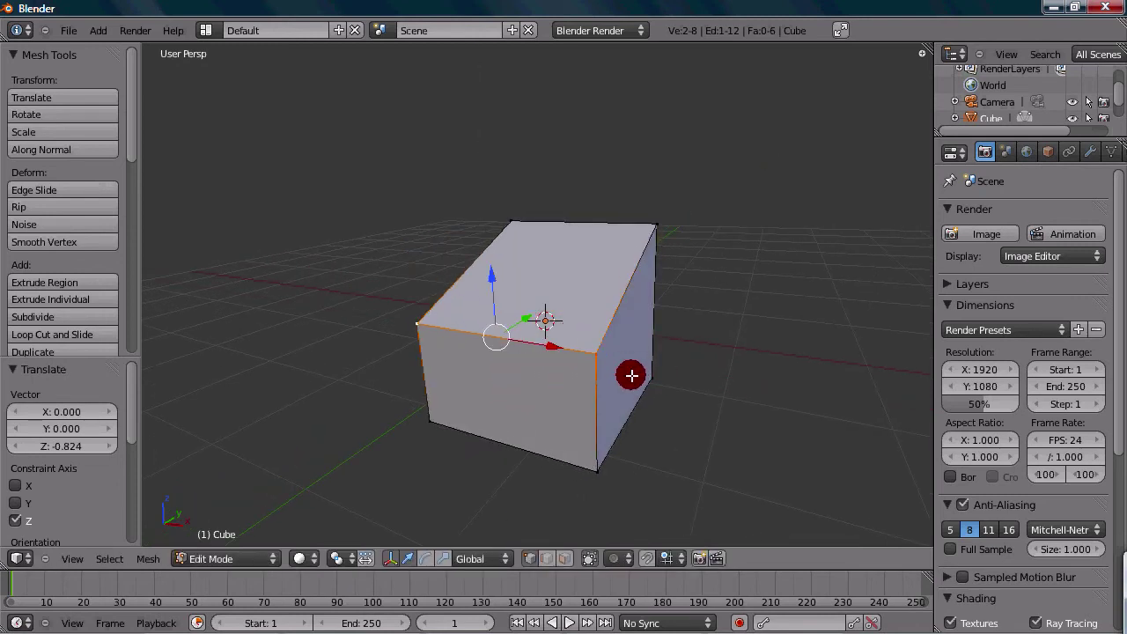
{"action": "key", "text": "r"}
{"action": "right_click", "coordinate": [636, 259]}
Examine the cube's sloped top and lowered front edge from the front and the side
{"action": "scroll", "coordinate": [646, 390], "scroll_direction": "down", "scroll_amount": 2}
{"action": "middle_click_drag", "start_coordinate": [647, 390], "coordinate": [587, 406]}
{"action": "middle_click_drag", "start_coordinate": [521, 370], "coordinate": [632, 370]}
{"action": "scroll", "coordinate": [646, 352], "scroll_direction": "up", "scroll_amount": 5, "text": "alt"}
{"action": "scroll", "coordinate": [646, 352], "scroll_direction": "up", "scroll_amount": 2}
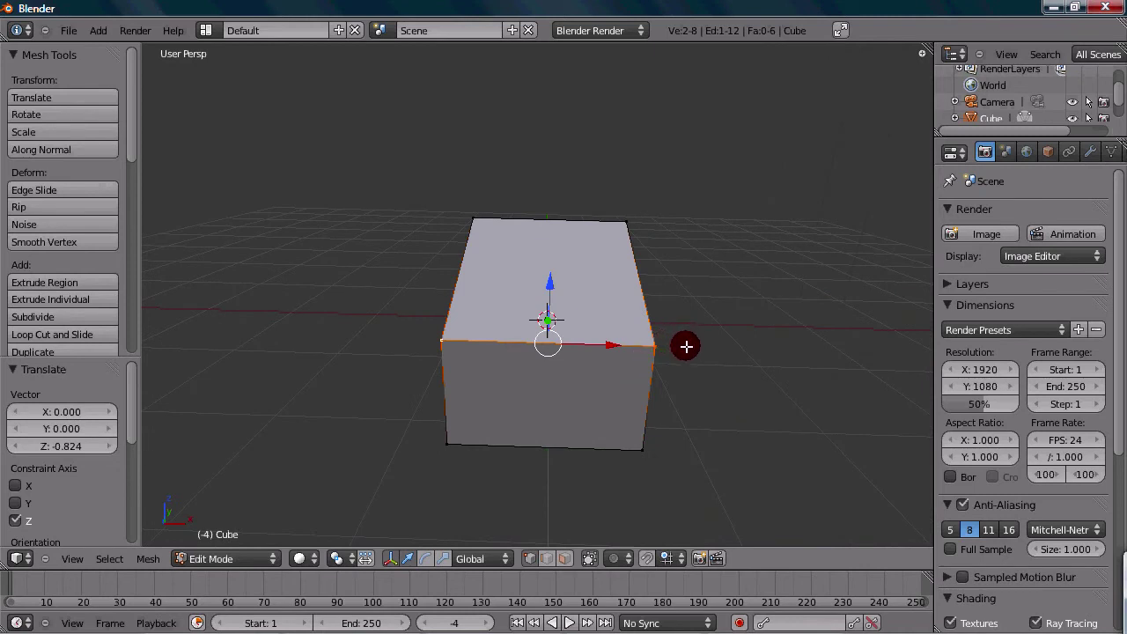
{"action": "middle_click_drag", "start_coordinate": [684, 329], "coordinate": [448, 320]}
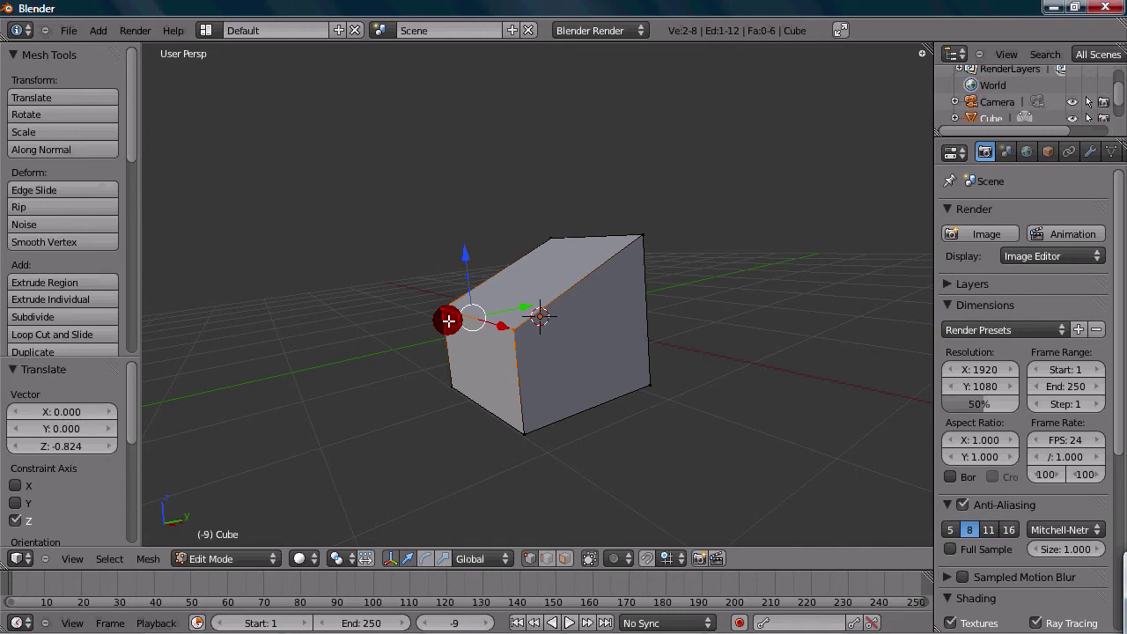
{"action": "scroll", "coordinate": [449, 321], "scroll_direction": "up", "scroll_amount": 1}
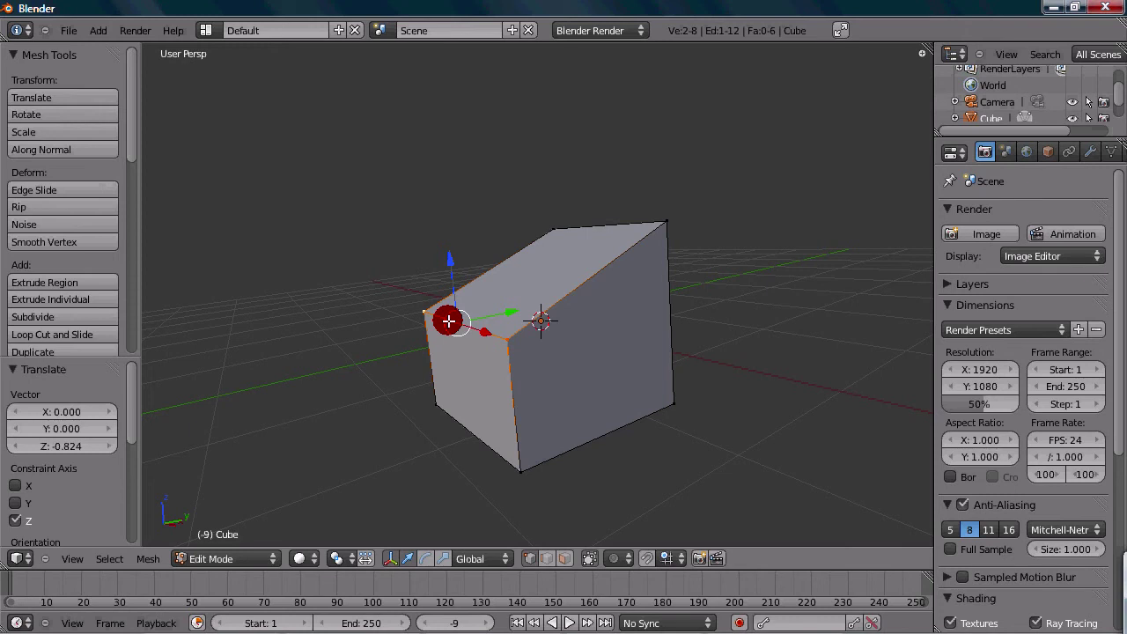
{"action": "middle_click_drag", "start_coordinate": [418, 320], "coordinate": [655, 281]}
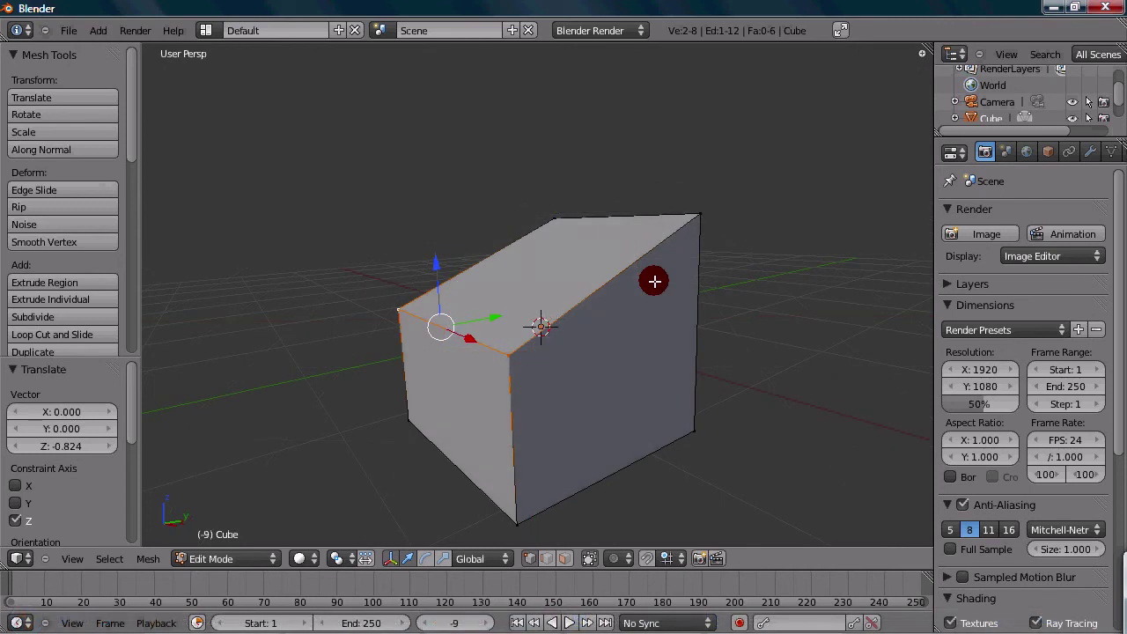